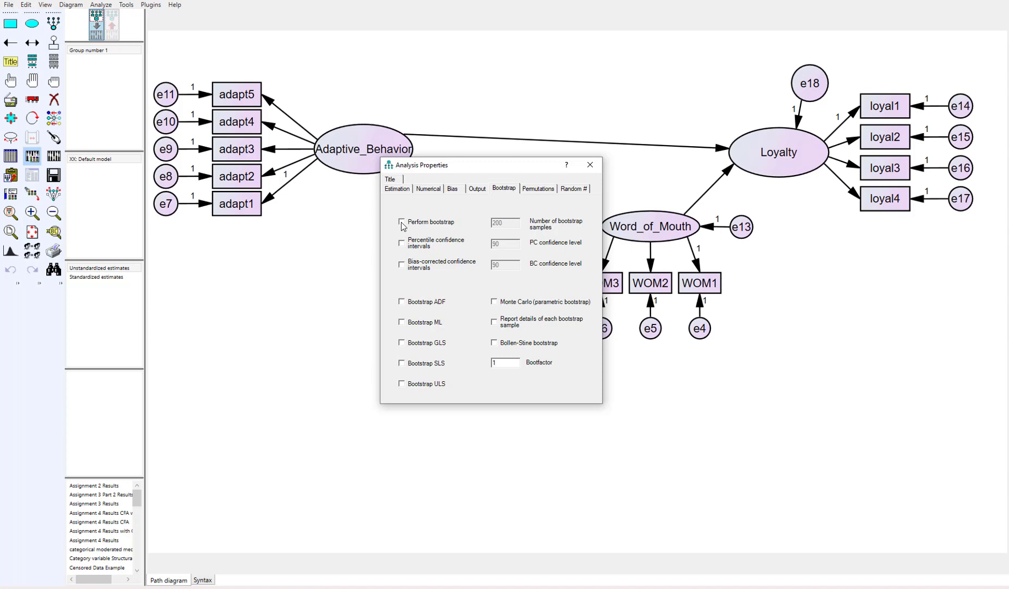
# - Enable bootstrapping with 5000 samples and bias-corrected confidence intervals at a 95 confidence level in the analysis properties
pyautogui.click(401, 222)
pyautogui.moveTo(503, 222); pyautogui.dragTo(492, 221)
pyautogui.write('5000')
pyautogui.moveTo(502, 265); pyautogui.dragTo(488, 267)
pyautogui.write('95')
pyautogui.click(591, 166)
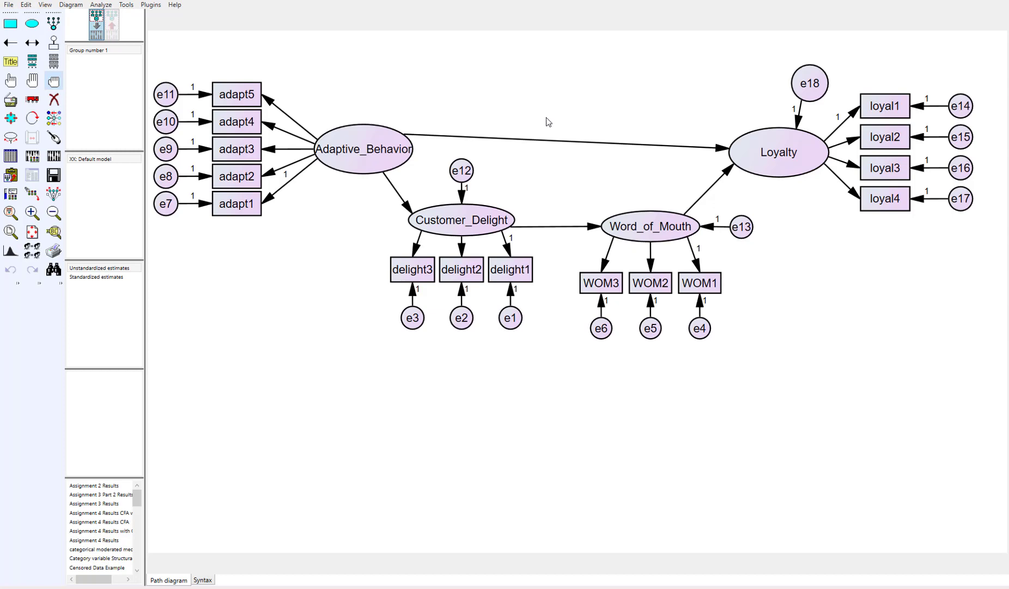
# - Calculate the model estimates and display the Estimates section of the text output
pyautogui.click(54, 156)
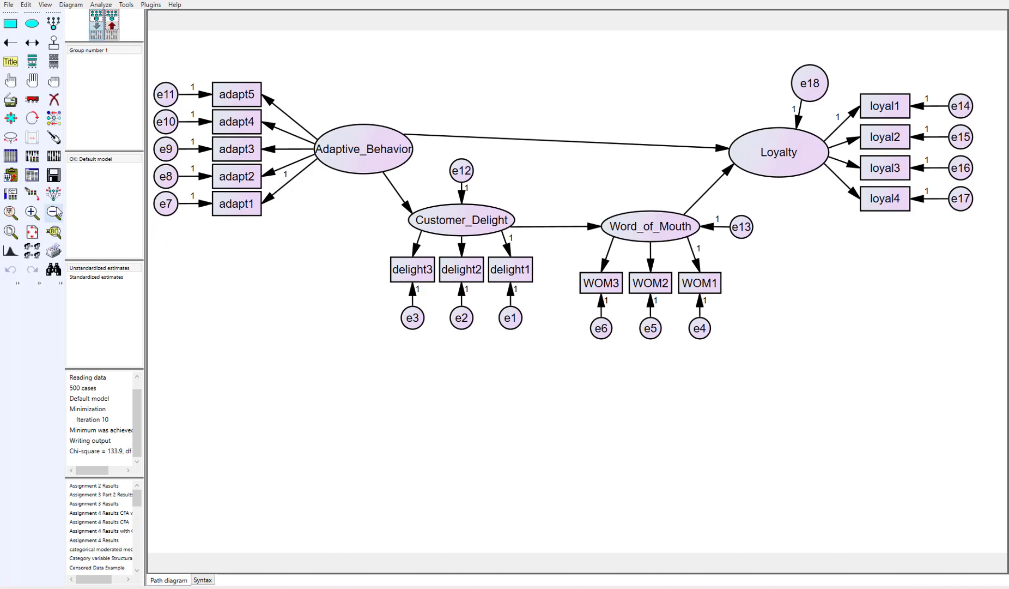
pyautogui.click(35, 180)
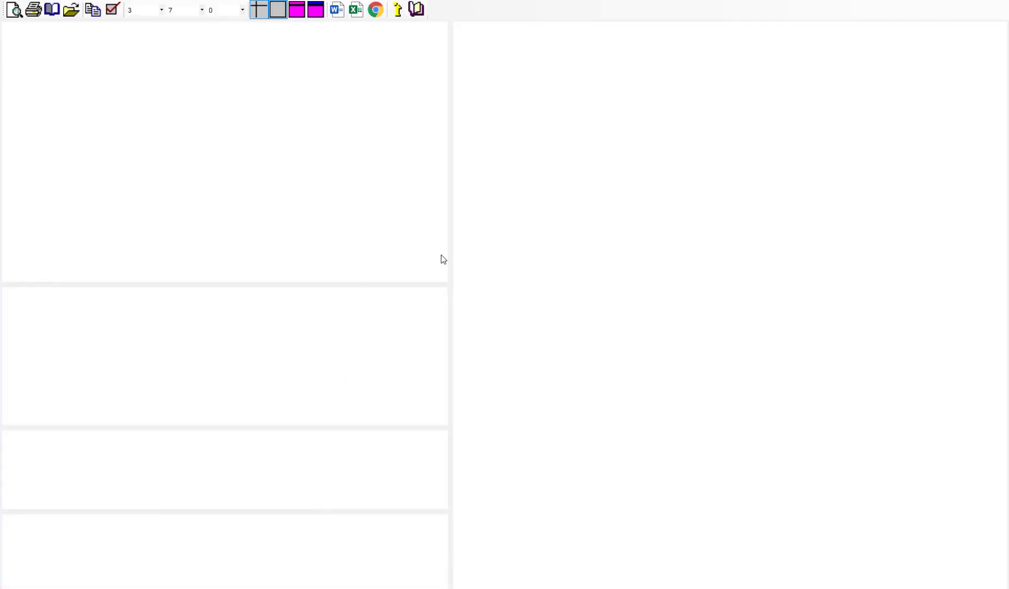
pyautogui.moveTo(448, 253); pyautogui.dragTo(315, 246)
pyautogui.click(32, 77)
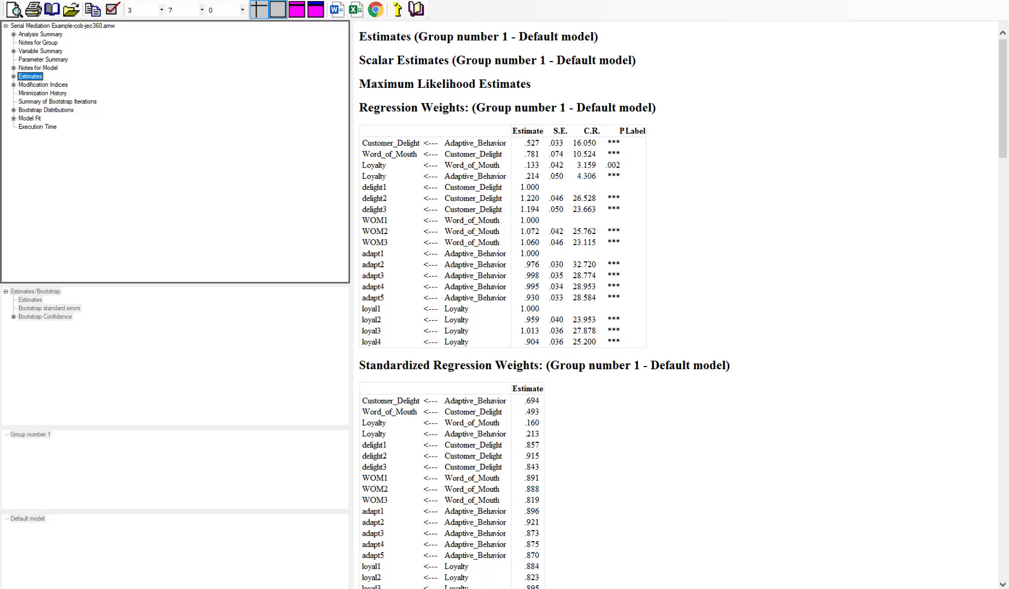
# - Examine the unstandardized Indirect Effects matrix with its bias-corrected bootstrap bounds and two-tailed significance, and return to the path diagram
pyautogui.click(14, 77)
pyautogui.click(21, 94)
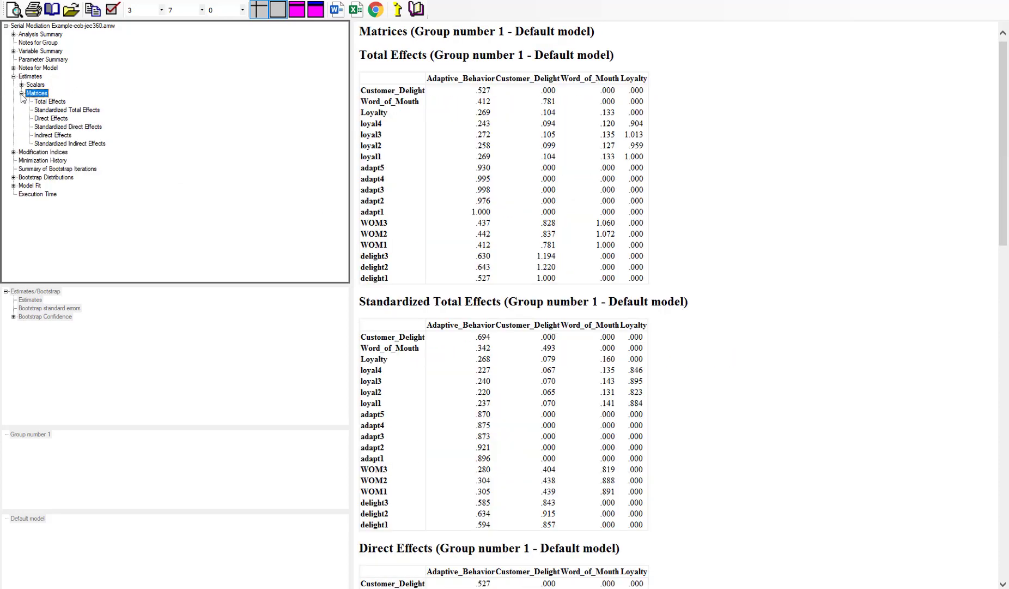
pyautogui.click(55, 136)
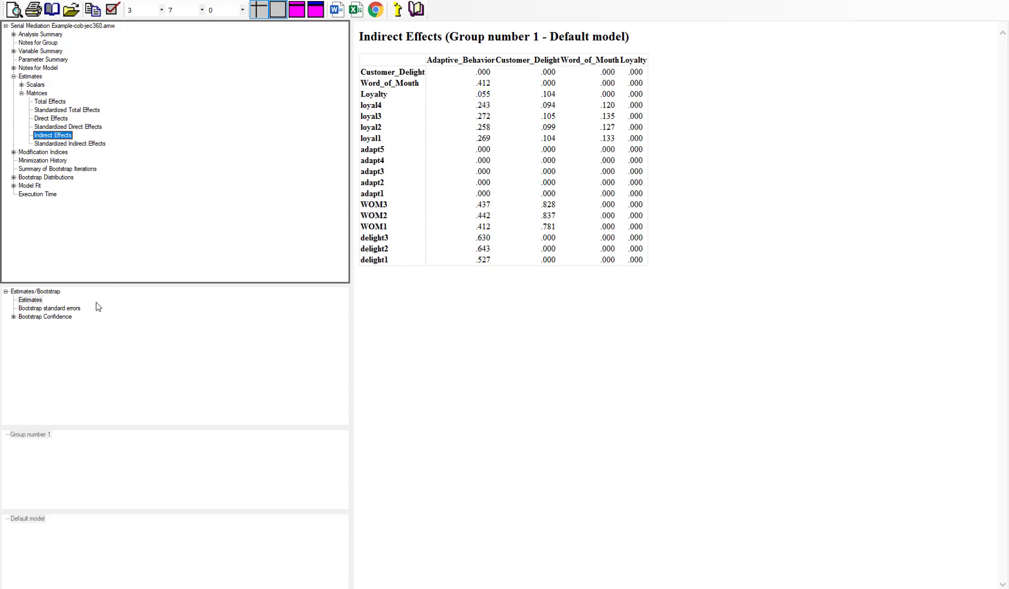
pyautogui.click(38, 318)
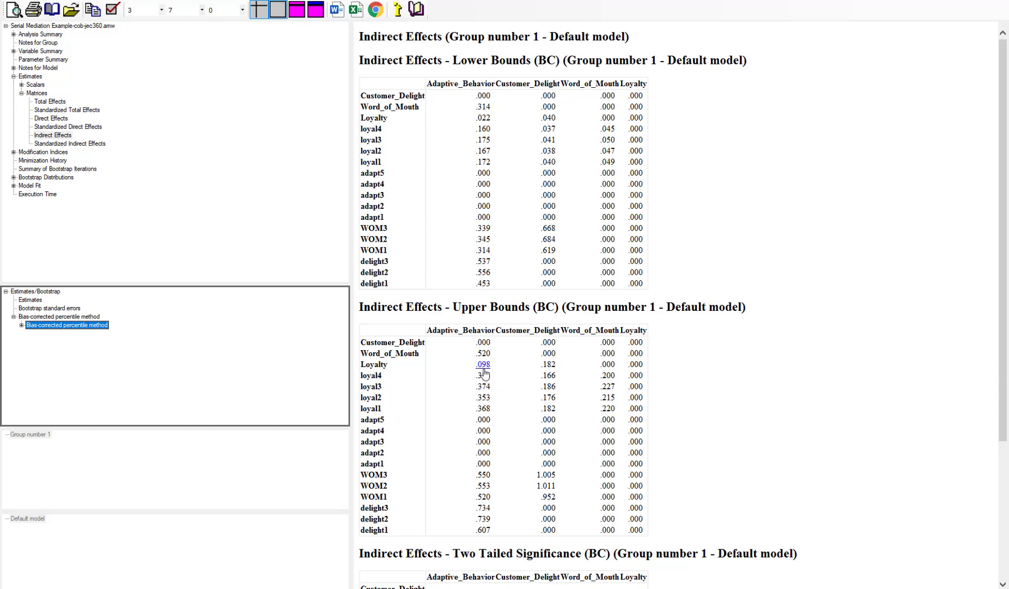
pyautogui.scroll(-5, 507, 349)
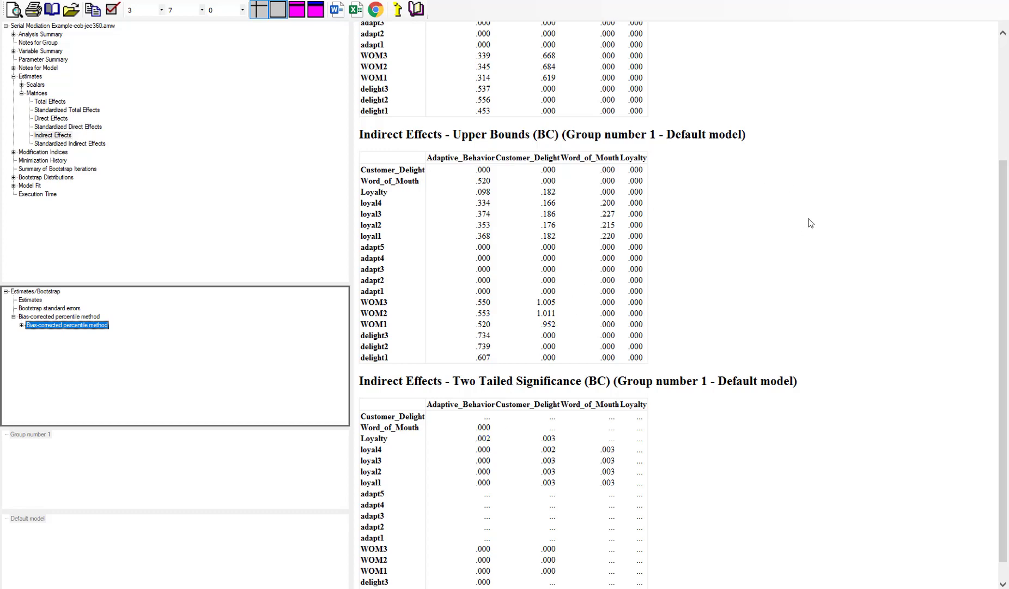
pyautogui.scroll(5, 806, 175)
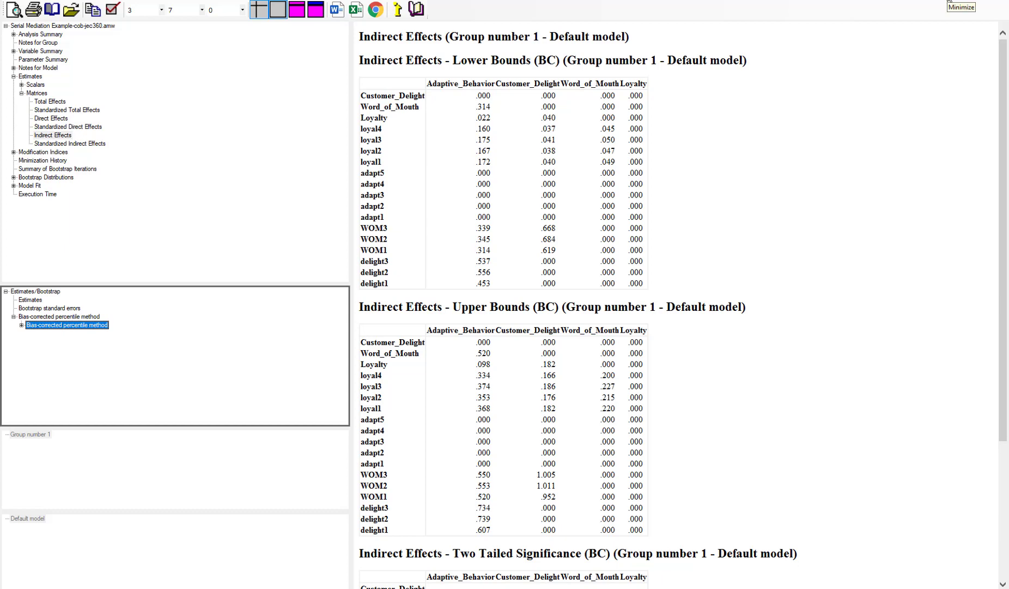
pyautogui.click(961, 7)
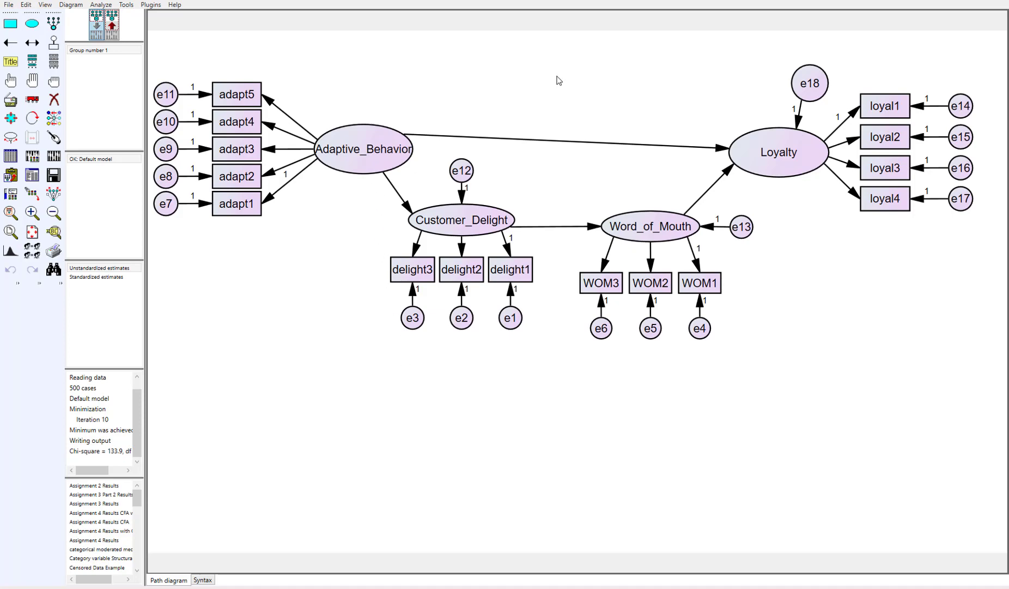
# - Draw an observed-variable rectangle above the Adaptive_Behavior–Loyalty path and set its variable name to x
pyautogui.click(10, 24)
pyautogui.moveTo(499, 78)
pyautogui.mouseDown()
pyautogui.moveTo(600, 101)
pyautogui.moveTo(612, 118)
pyautogui.moveTo(600, 120)
pyautogui.mouseUp()
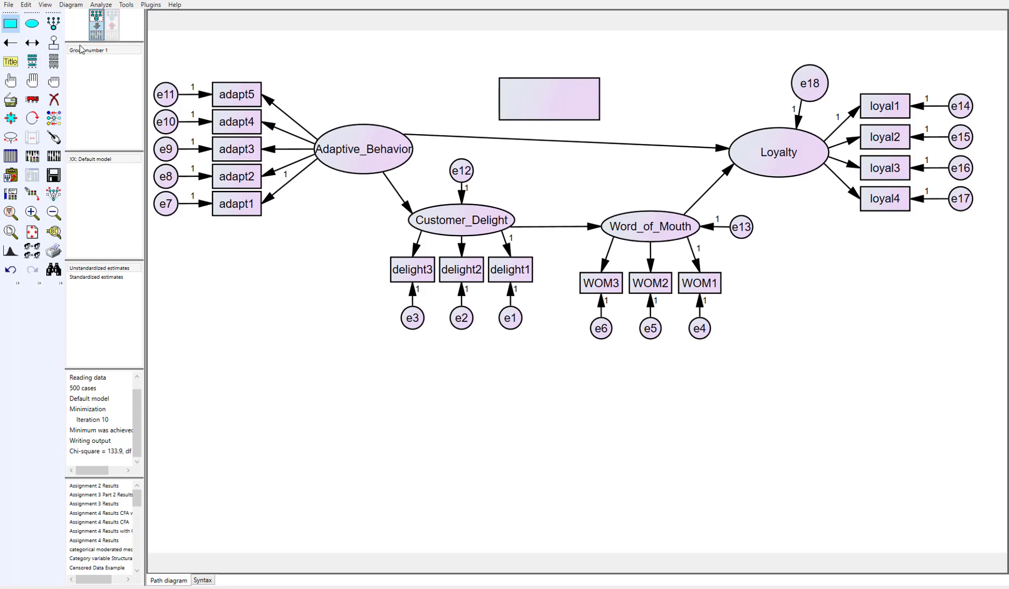
pyautogui.doubleClick(558, 103)
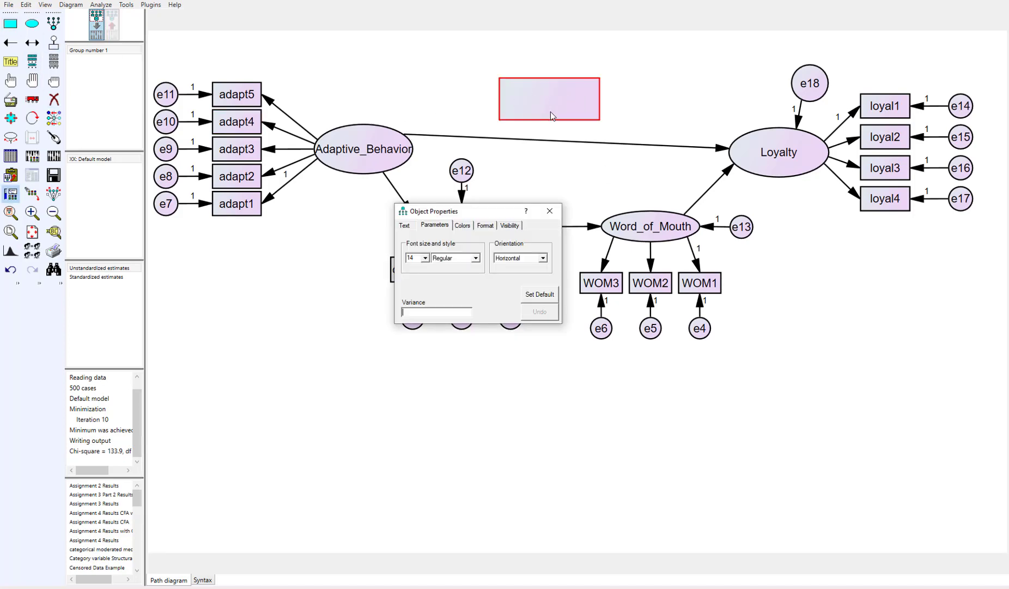
pyautogui.write('x')
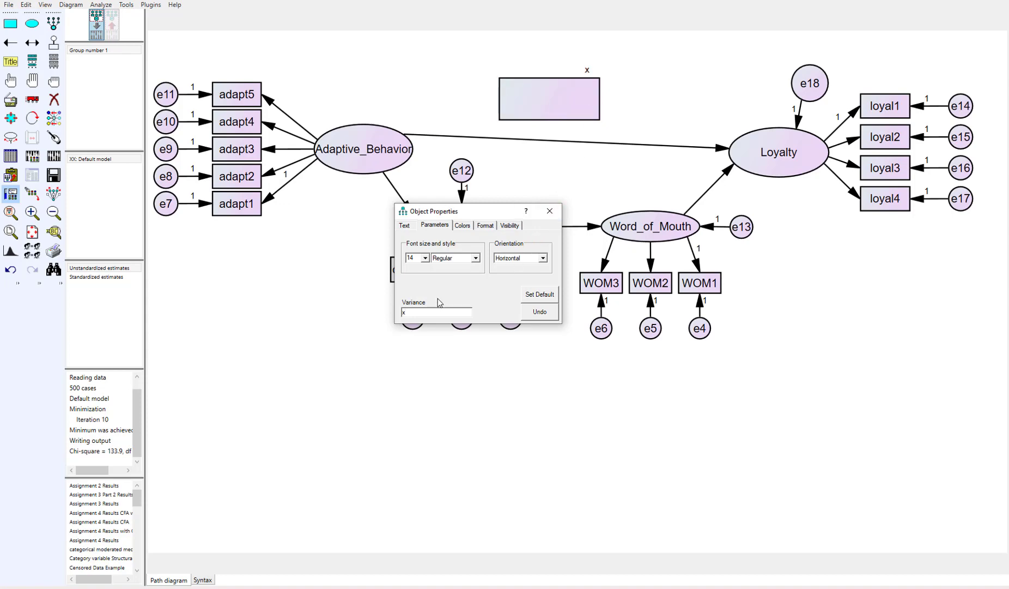
pyautogui.click(405, 225)
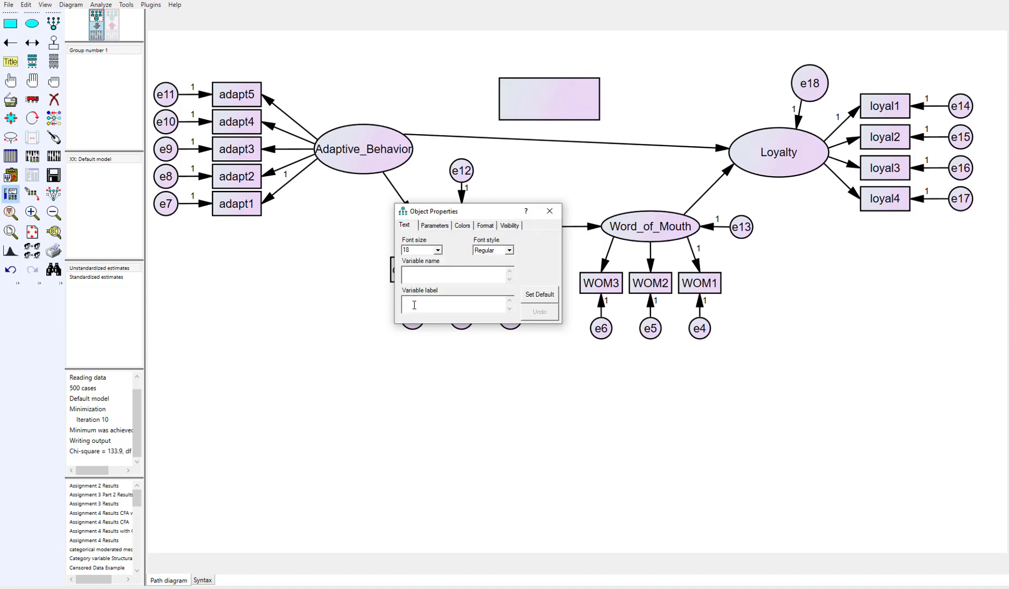
pyautogui.click(417, 274)
pyautogui.write('x')
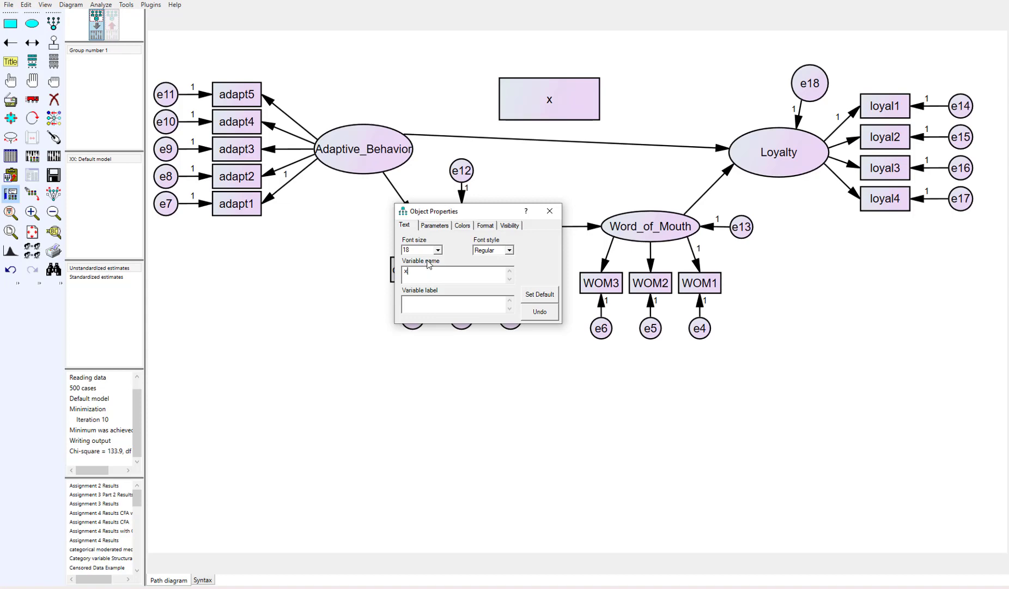
pyautogui.click(550, 211)
# - Draw single-headed paths from Adaptive_Behavior to x and from x to Loyalty
pyautogui.click(10, 42)
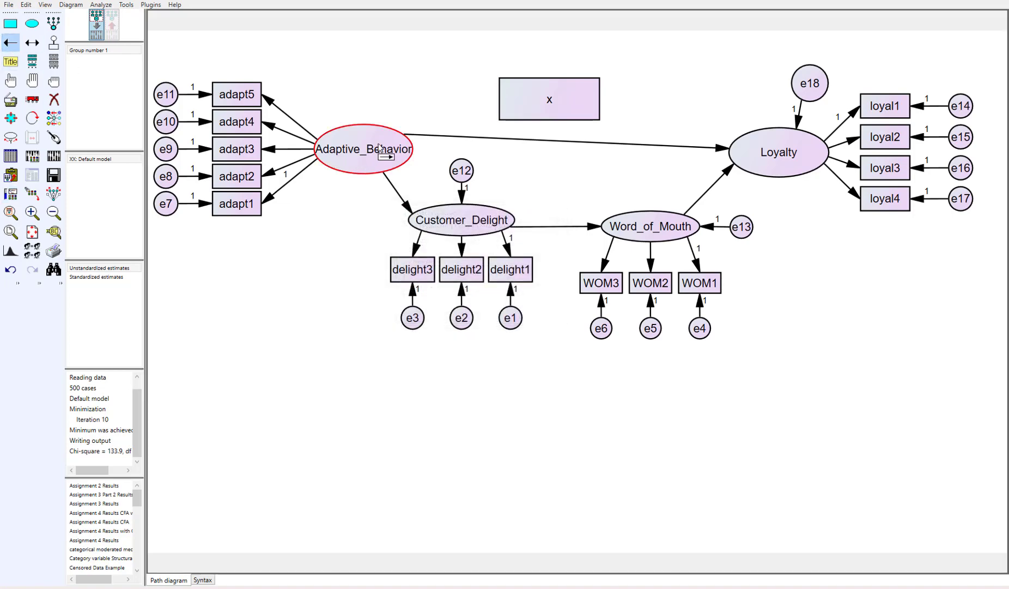
pyautogui.moveTo(380, 148); pyautogui.dragTo(503, 98)
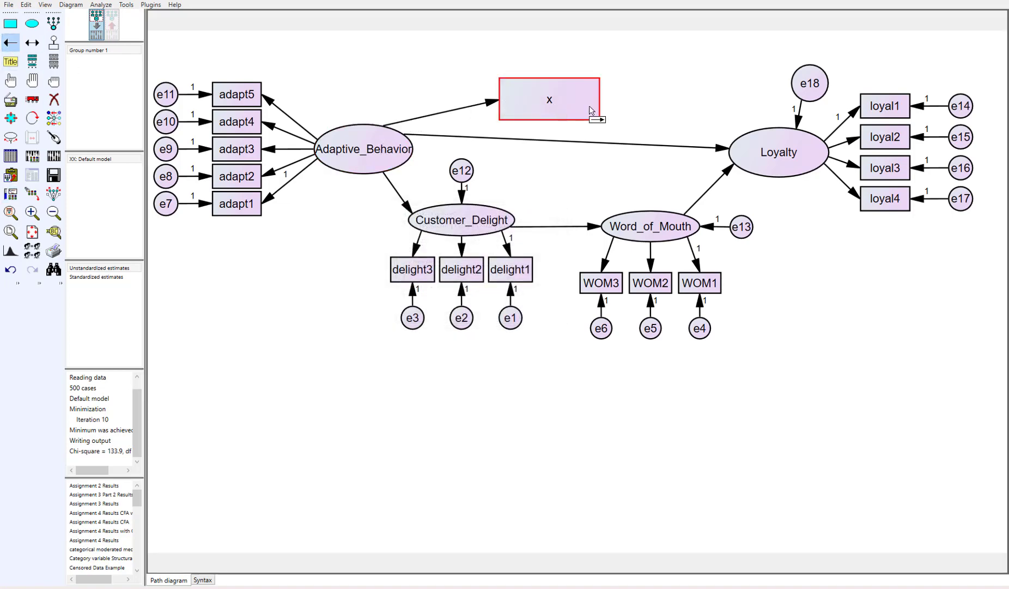
pyautogui.moveTo(591, 111); pyautogui.dragTo(759, 149)
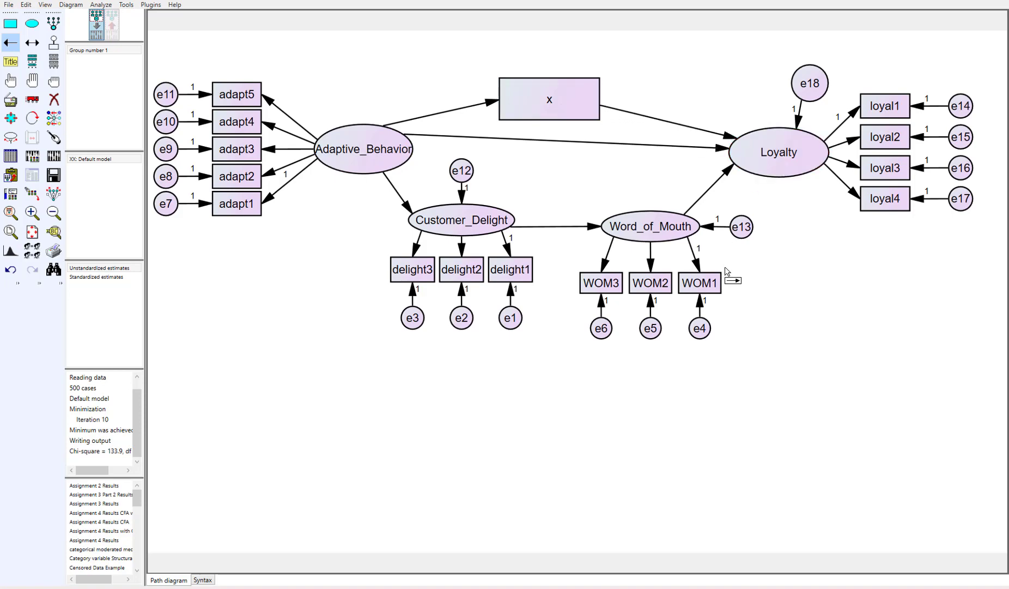
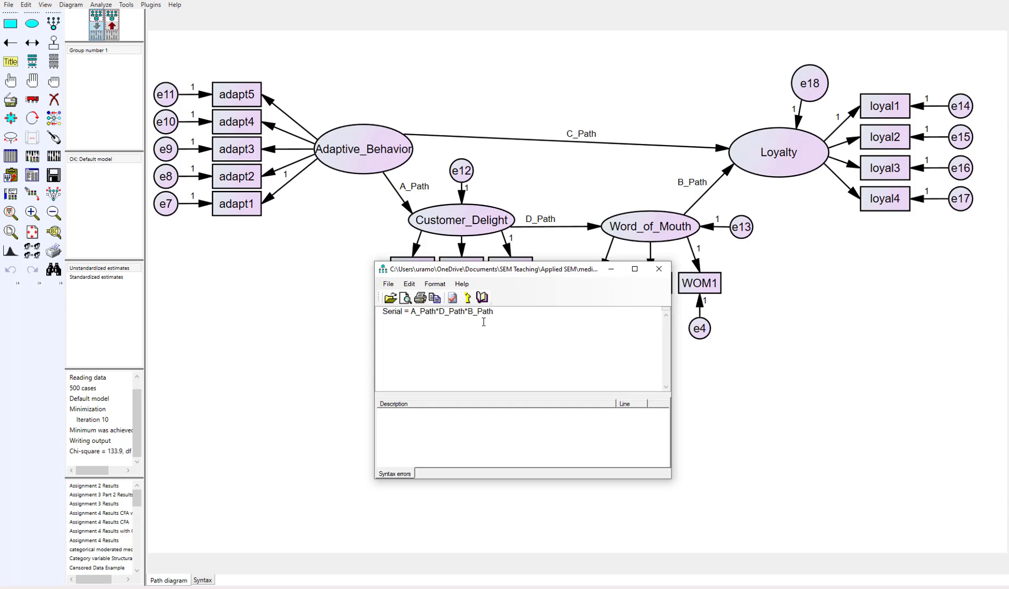
# - Check the syntax of the user-defined estimand Serial = A_Path*D_Path*B_Path and close its editor
pyautogui.click(452, 298)
pyautogui.click(659, 269)
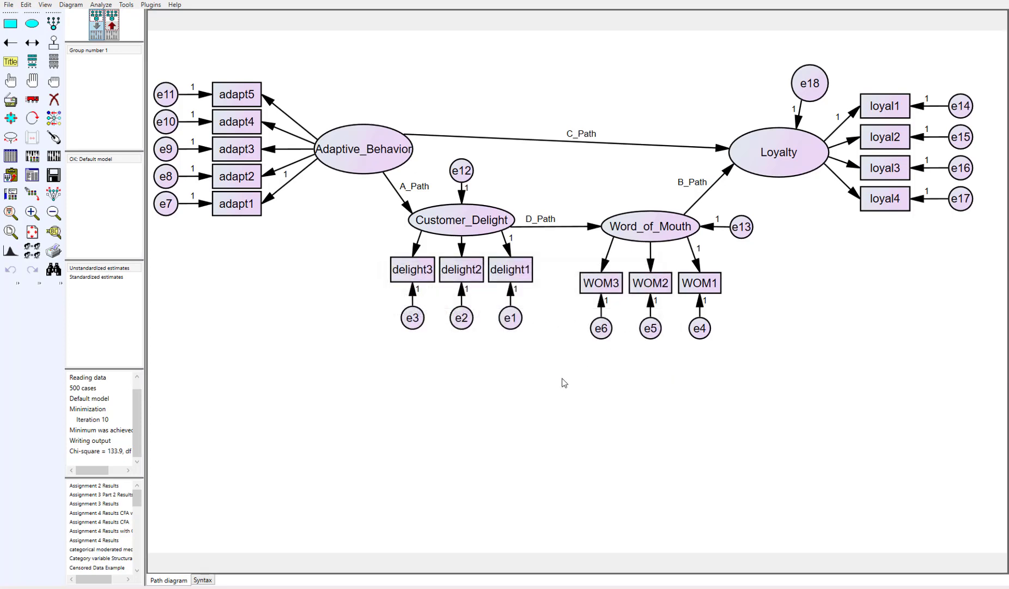
# - Review the output and bootstrap options in the analysis properties
pyautogui.click(32, 156)
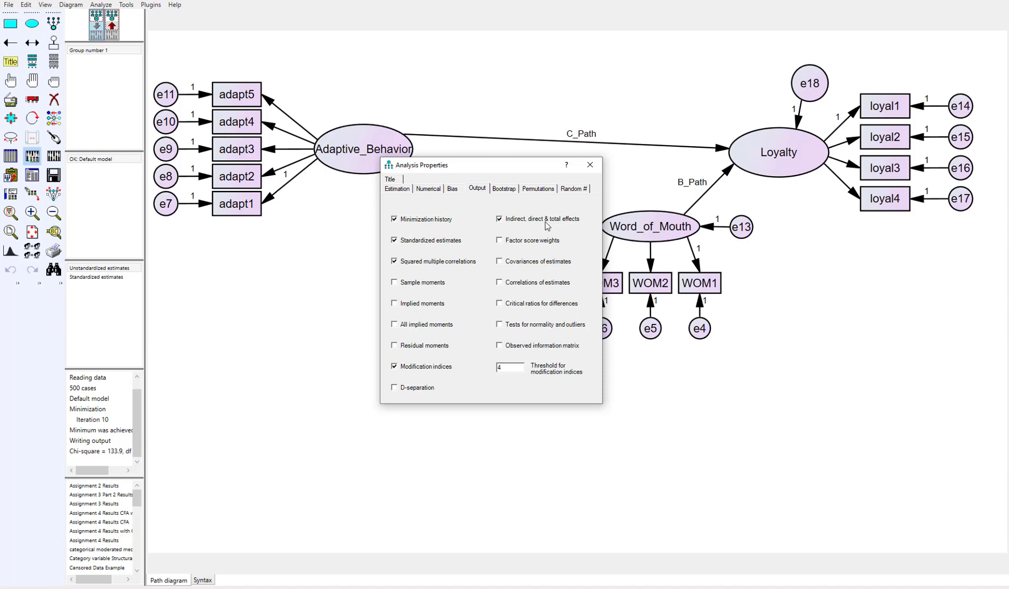
pyautogui.click(504, 189)
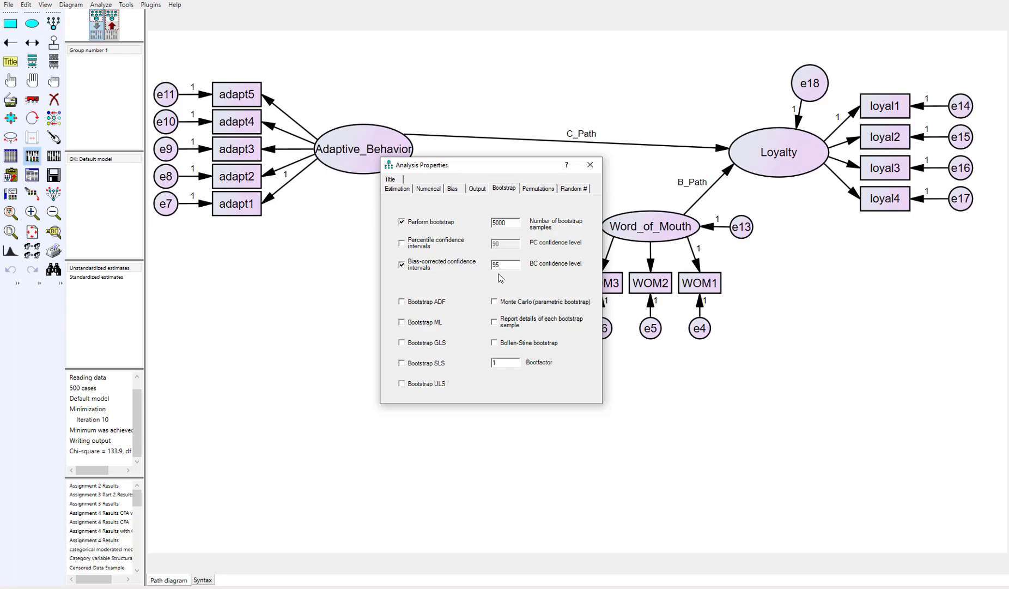
pyautogui.click(590, 164)
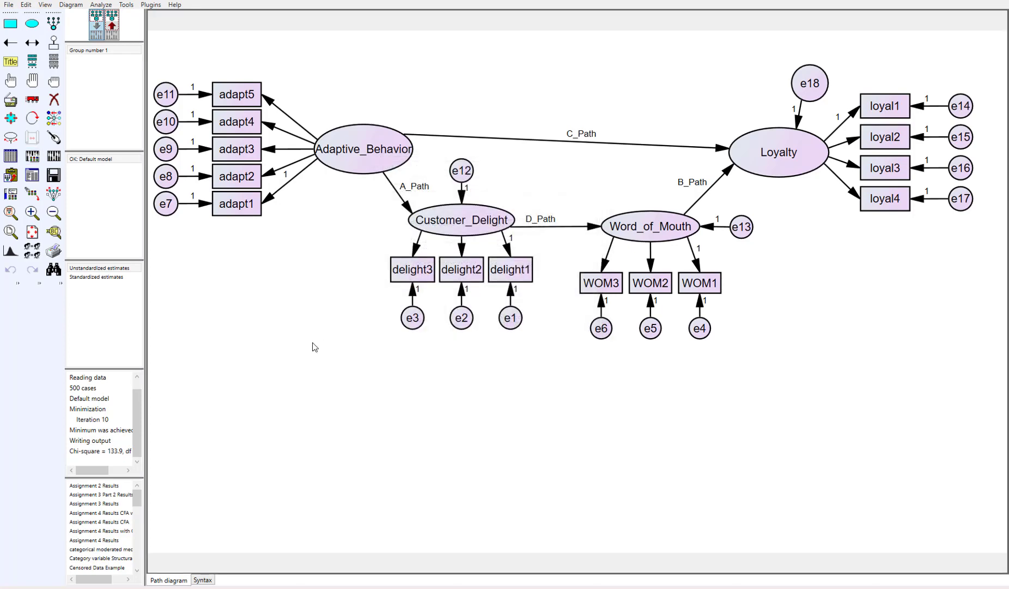
# - Calculate the estimates for the model with labelled paths and display the Estimates section of its output
pyautogui.click(54, 157)
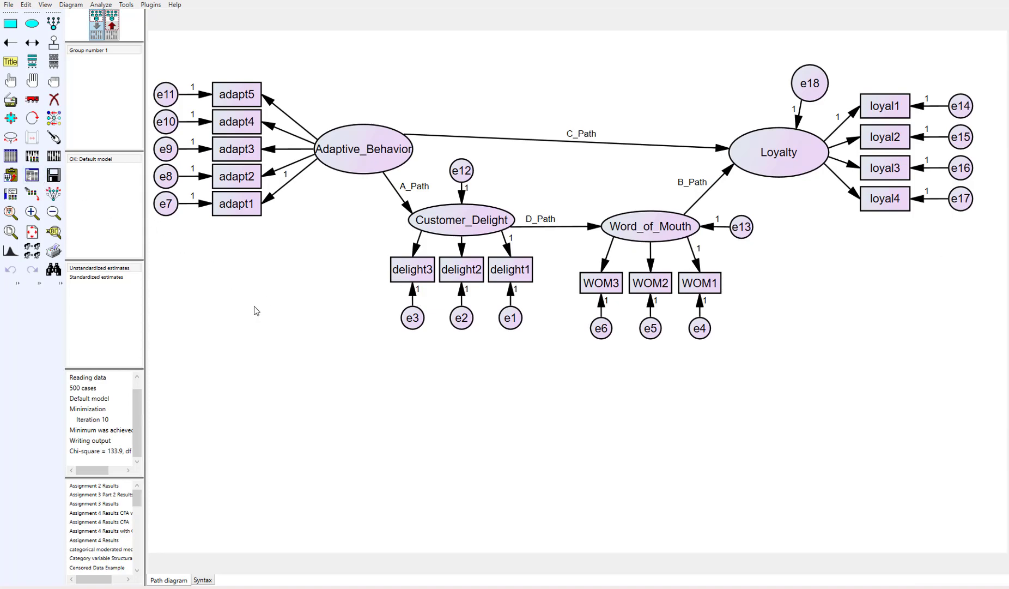
pyautogui.click(30, 178)
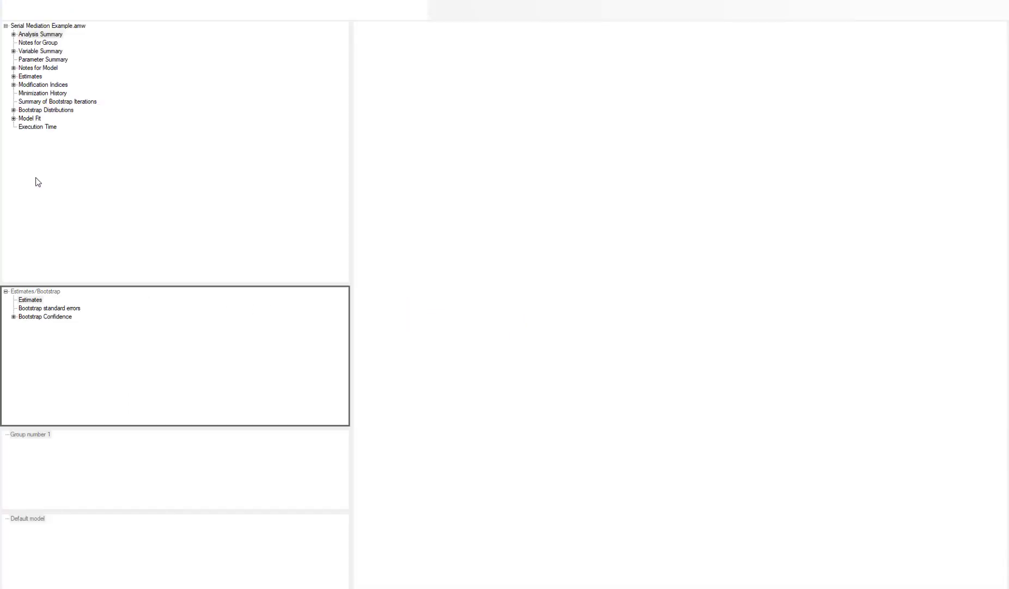
pyautogui.click(30, 76)
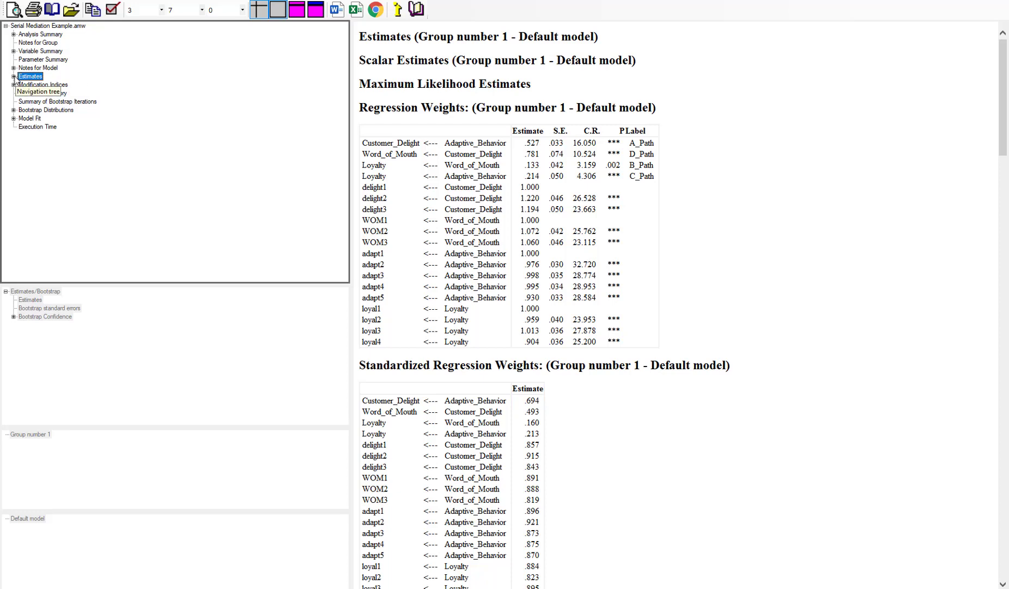
# - Examine the user-defined estimands under Scalars with their bias-corrected bootstrap confidence interval, and return to the path diagram
pyautogui.click(13, 76)
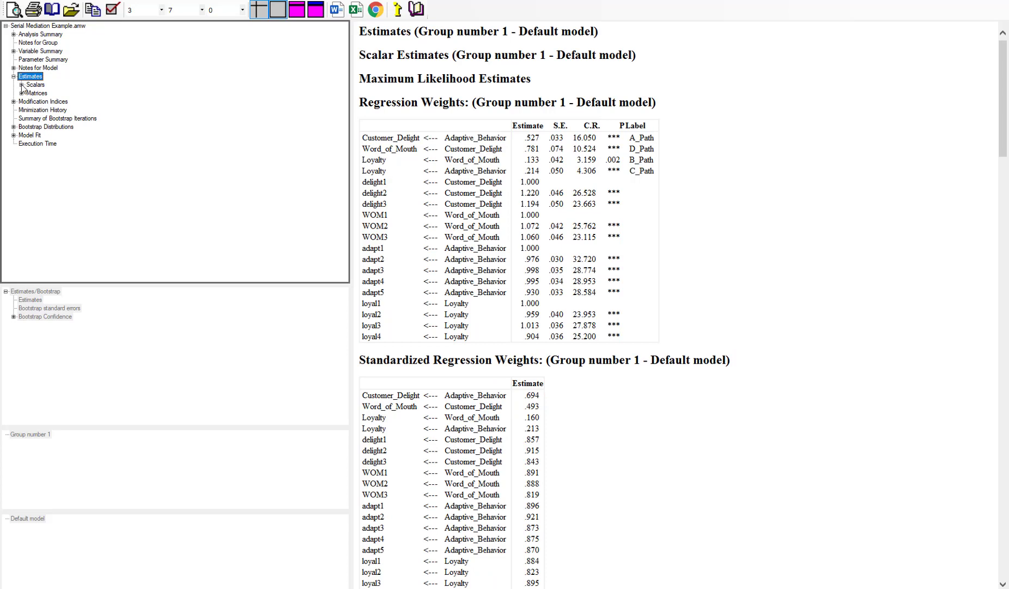
pyautogui.click(22, 85)
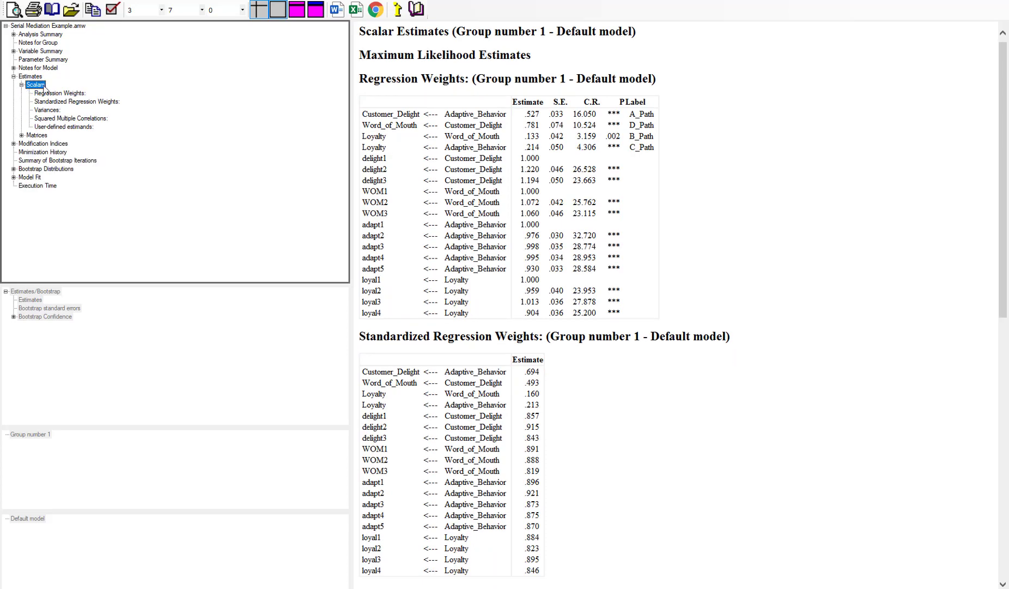
pyautogui.click(74, 127)
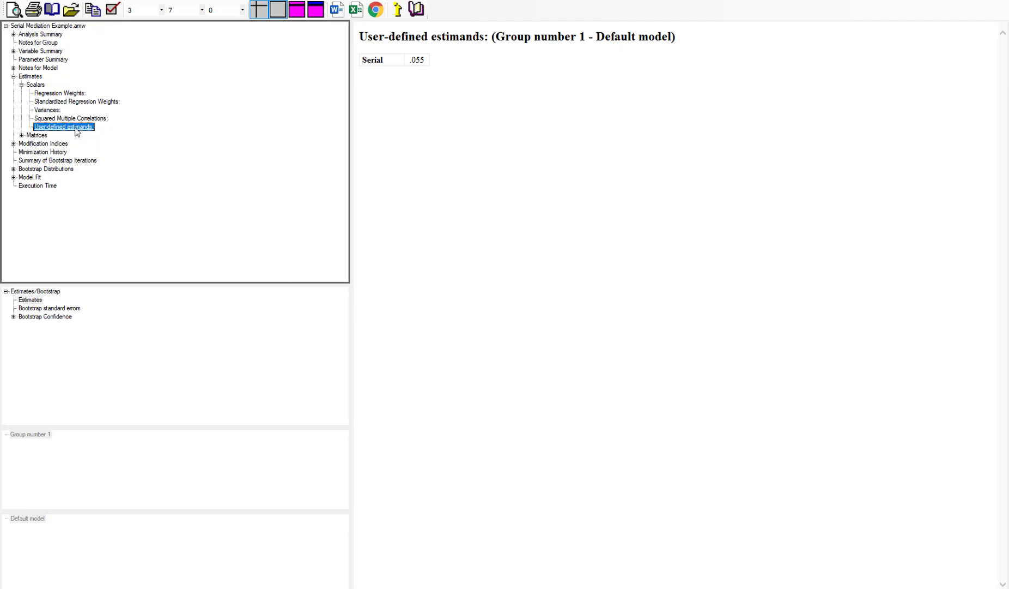
pyautogui.doubleClick(30, 320)
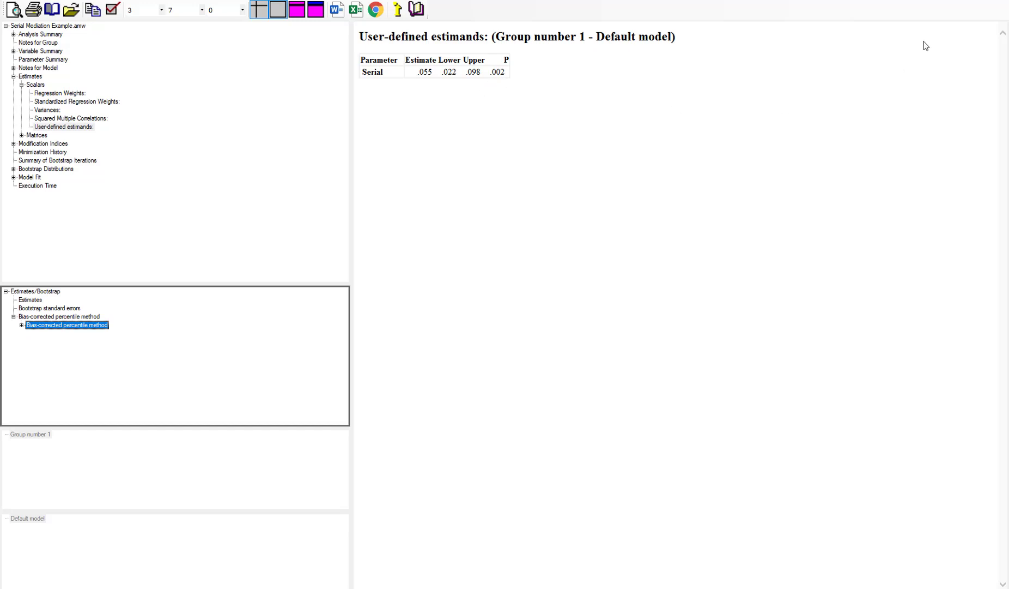
pyautogui.click(951, 2)
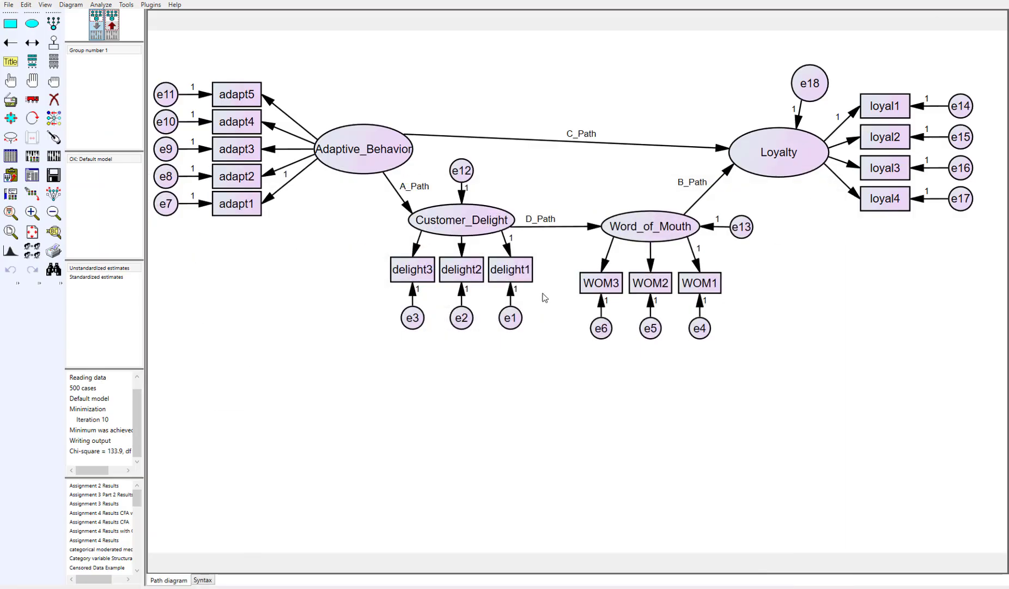